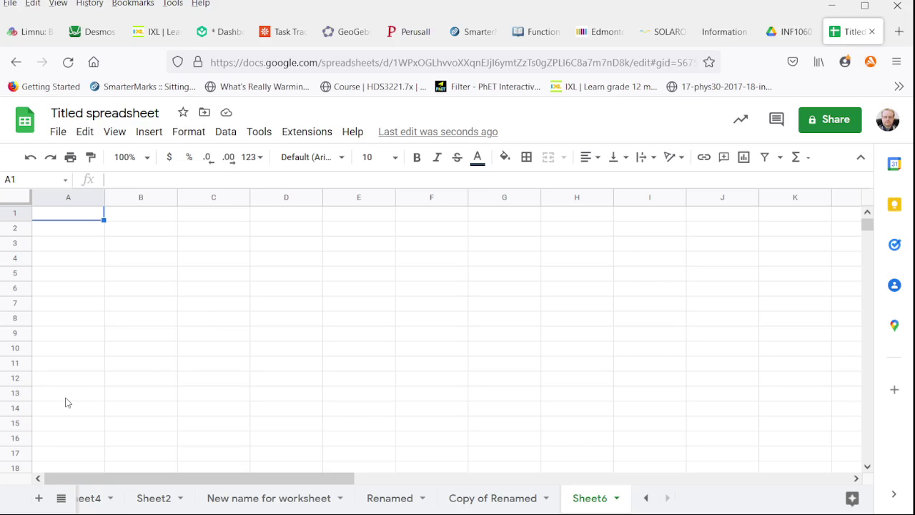
- Enter the formula =2+2 in cell A1 and the plain text 2+2, without an equals sign, in A2
text(=)
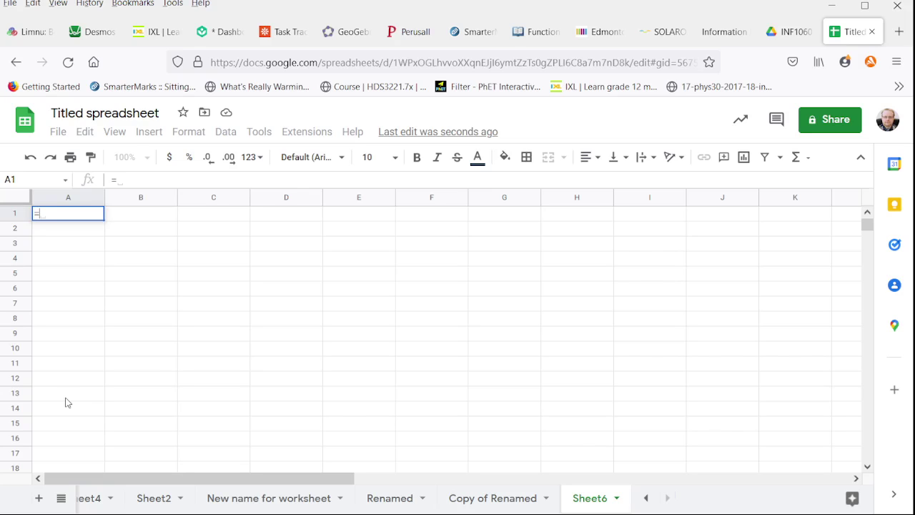
text(2+2)
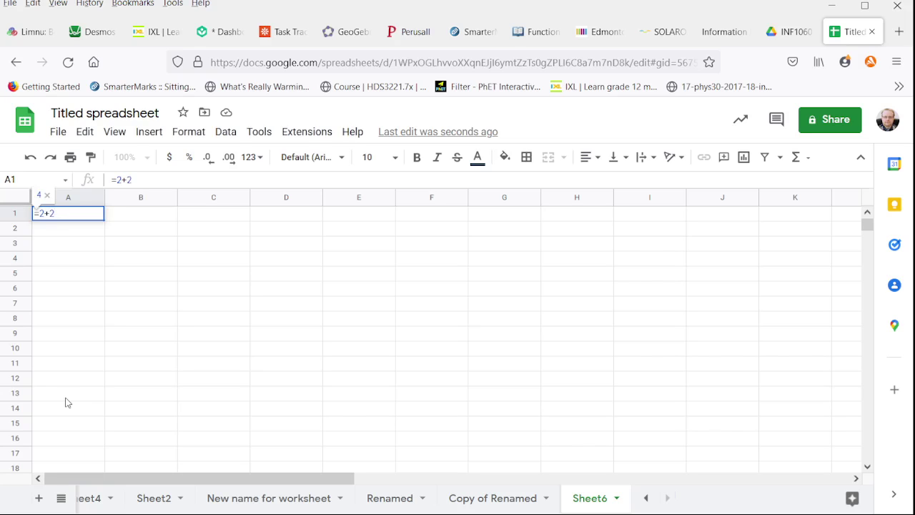
key(Return)
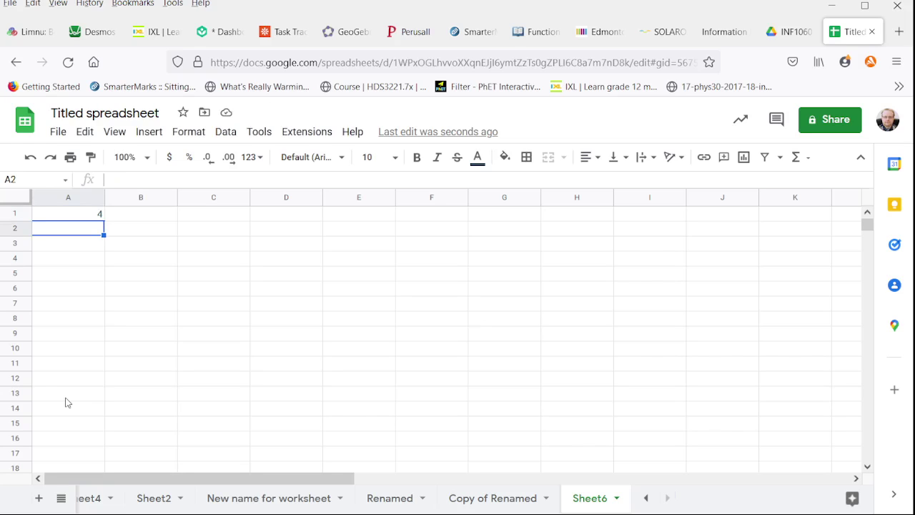
text(2+2)
key(Return)
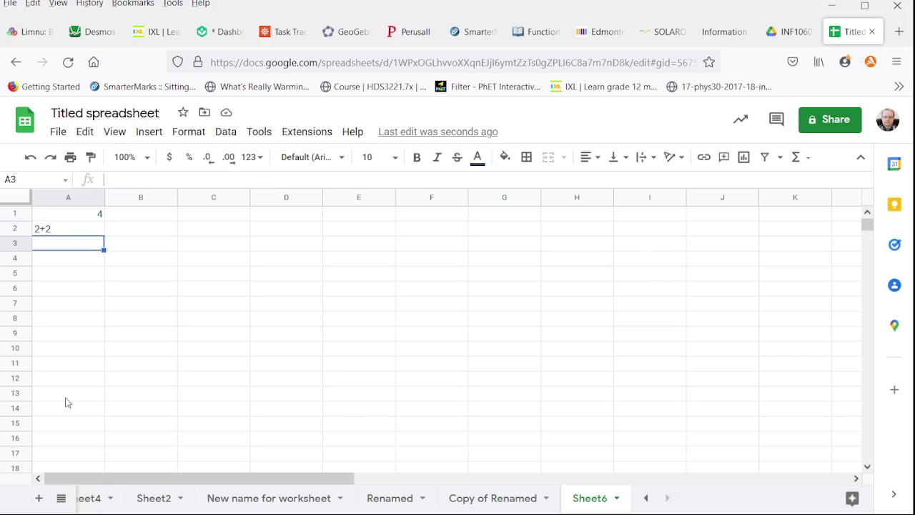
- Enter the subtraction formula =5-2 in cell A3
text(5)
key(BackSpace)
text(=5-)
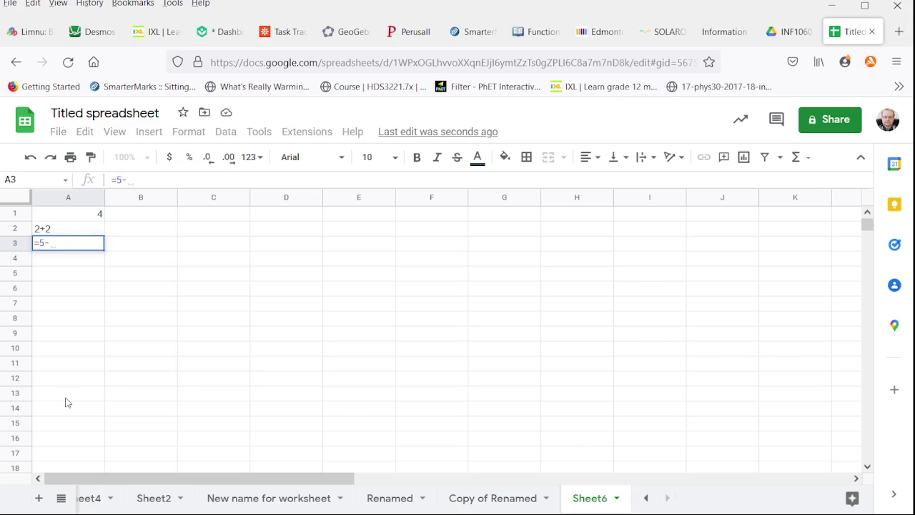
text(2)
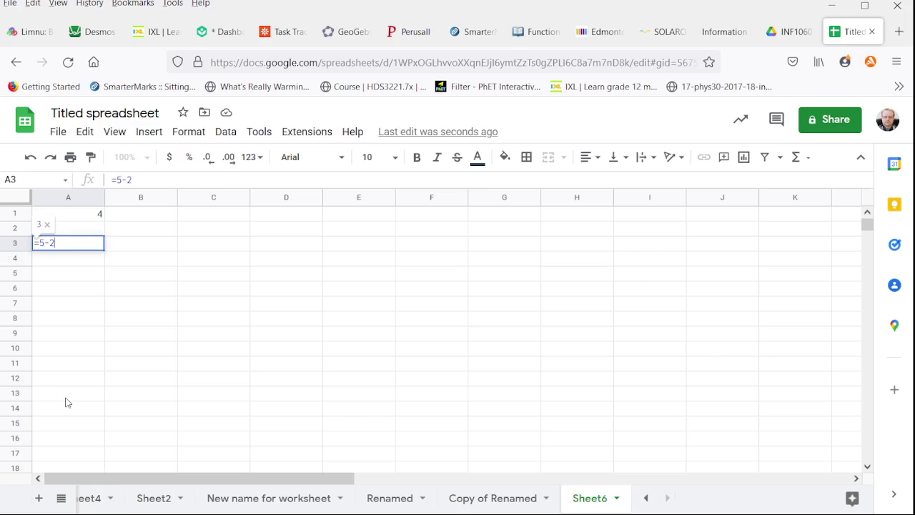
key(Return)
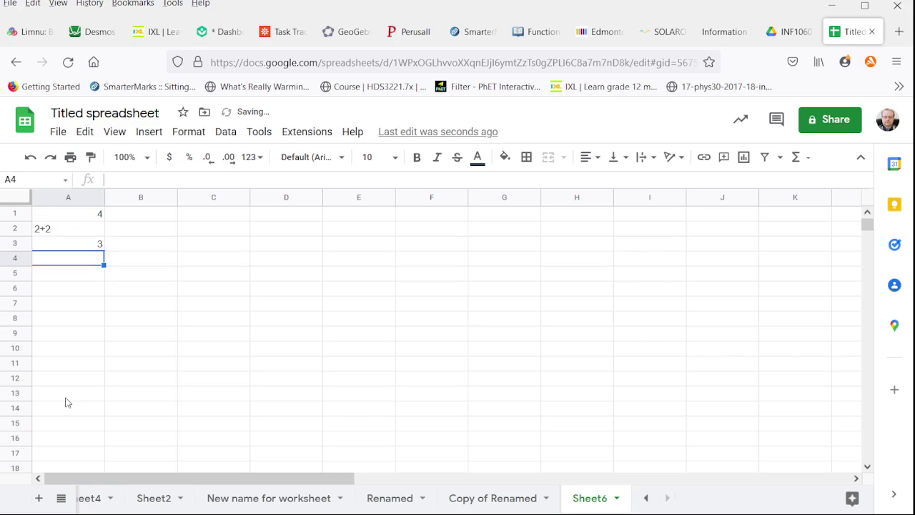
- Enter the multiplication formula =6*8 in cell A4
text(=6)
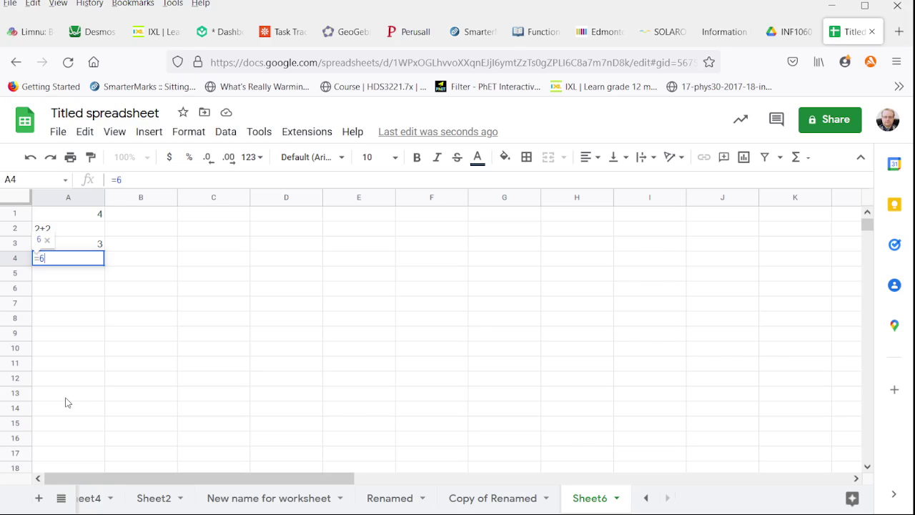
text(*)
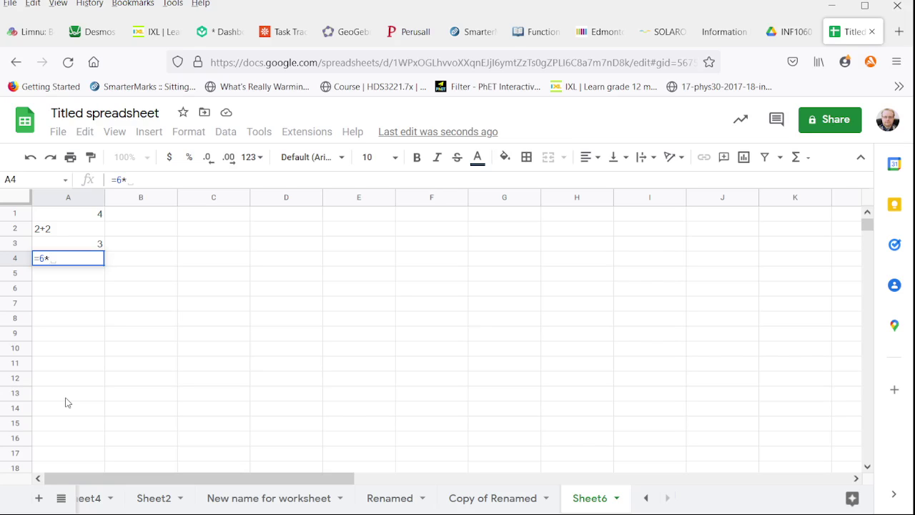
text(8)
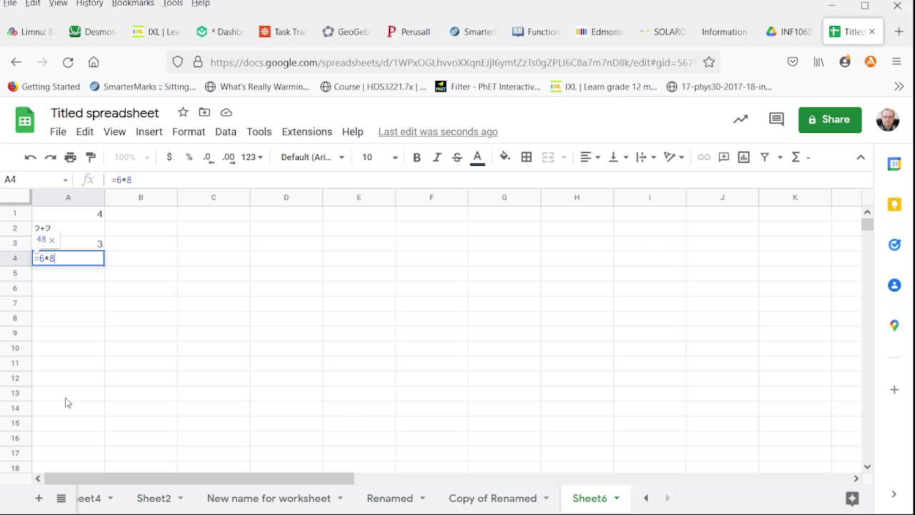
key(Return)
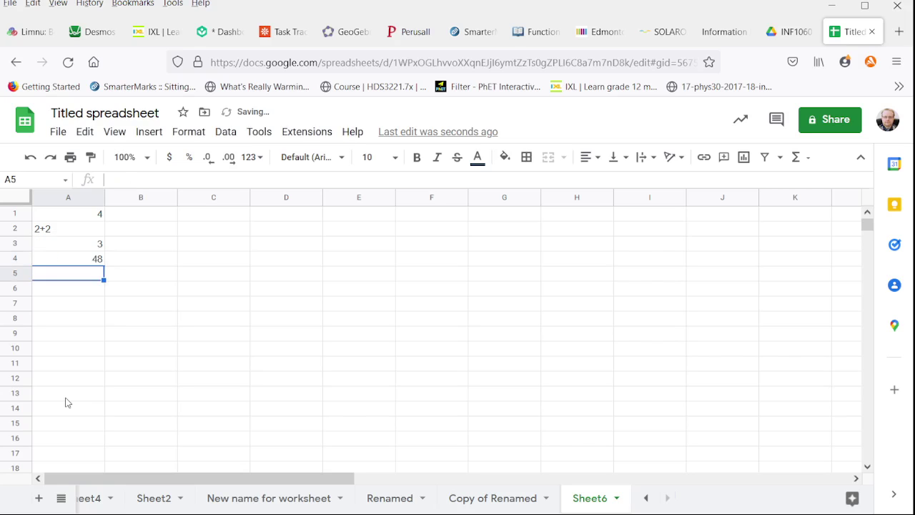
- Enter the division formula =48/6 in cell A5
text(=)
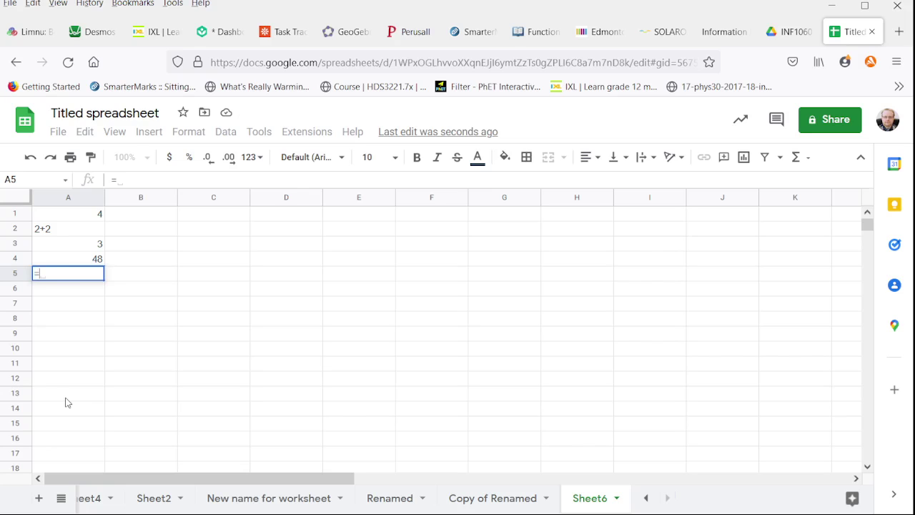
text(48)
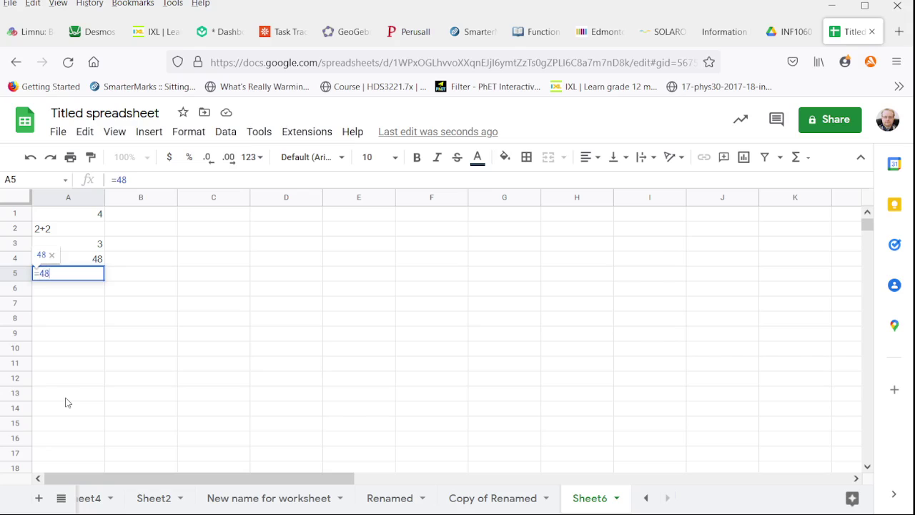
text(/)
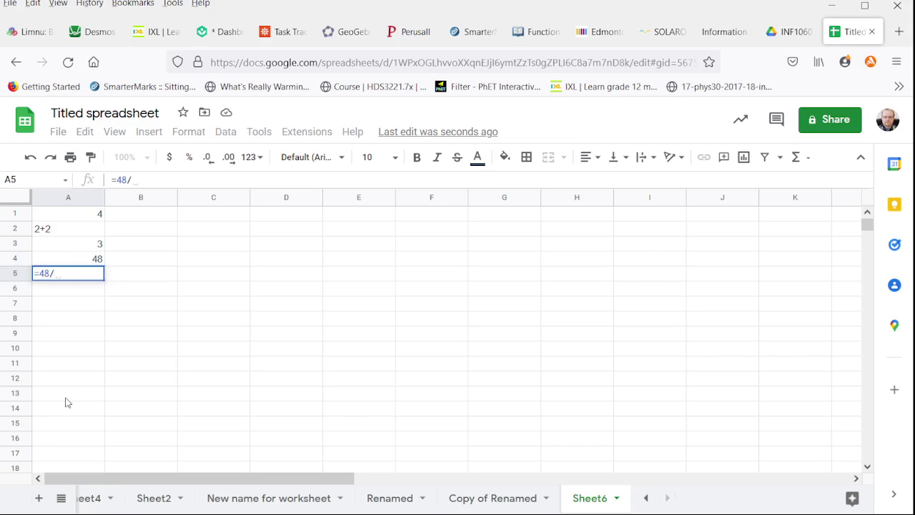
text(6)
key(Return)
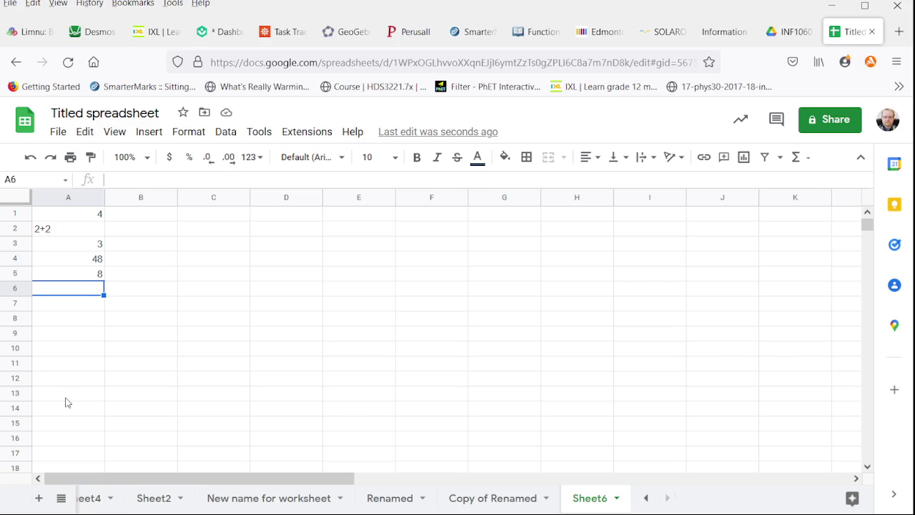
- Enter the fraction formulas =1/2 in cell A6 and =1/3 in cell A7
text(=1)
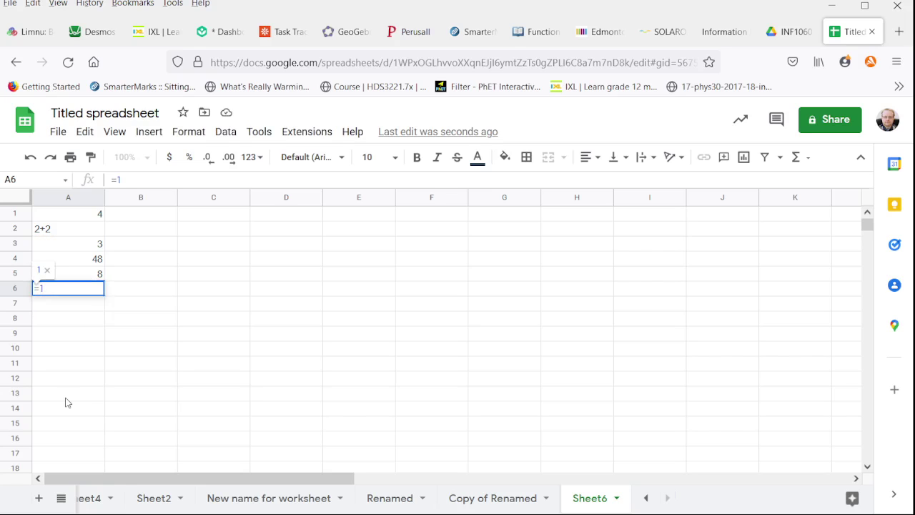
text(/2)
key(Return)
text(=1/)
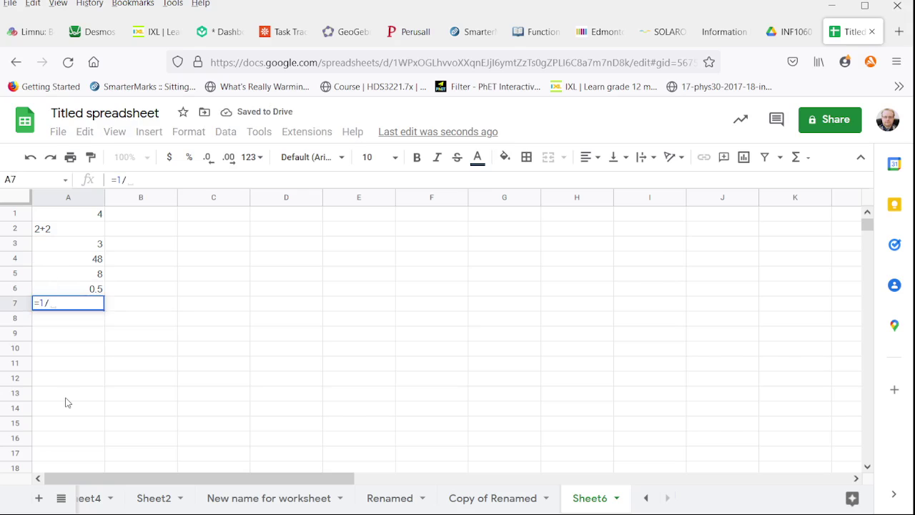
text(3)
key(Return)
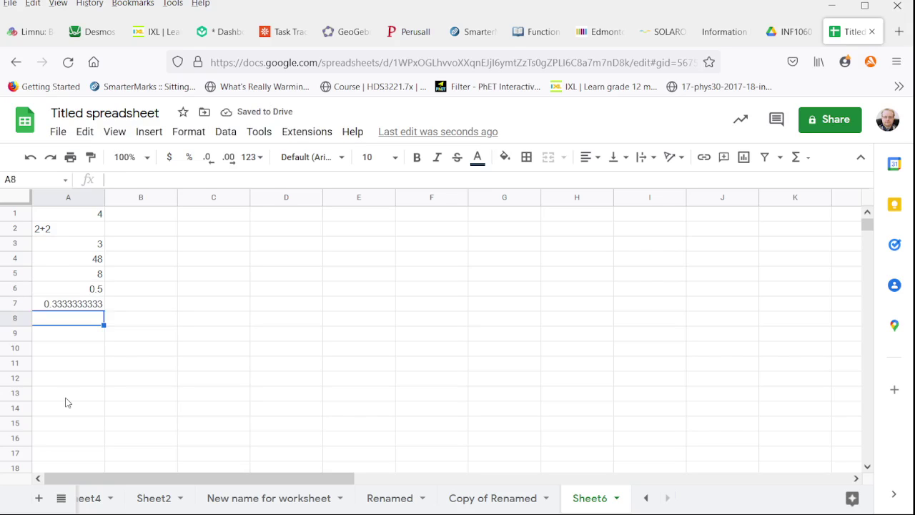
- Enter the exponent formula =3^6 in cell A8
text(=)
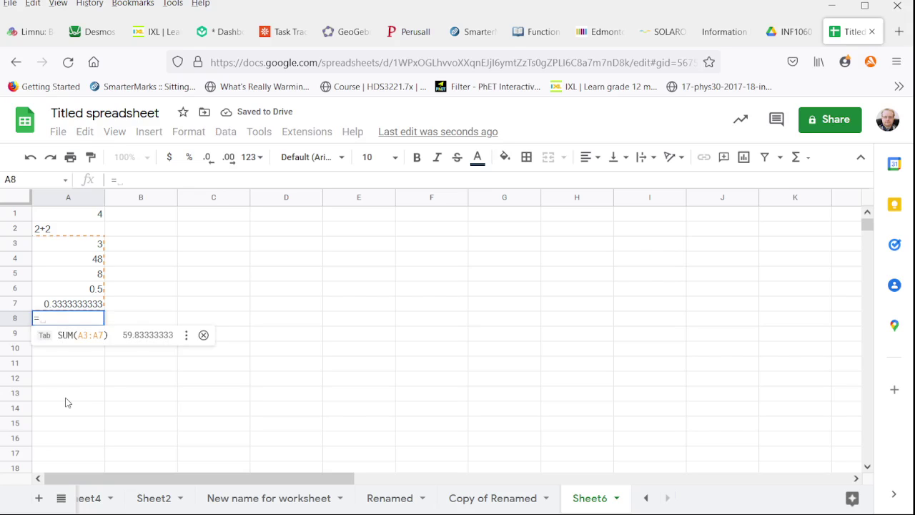
text(3)
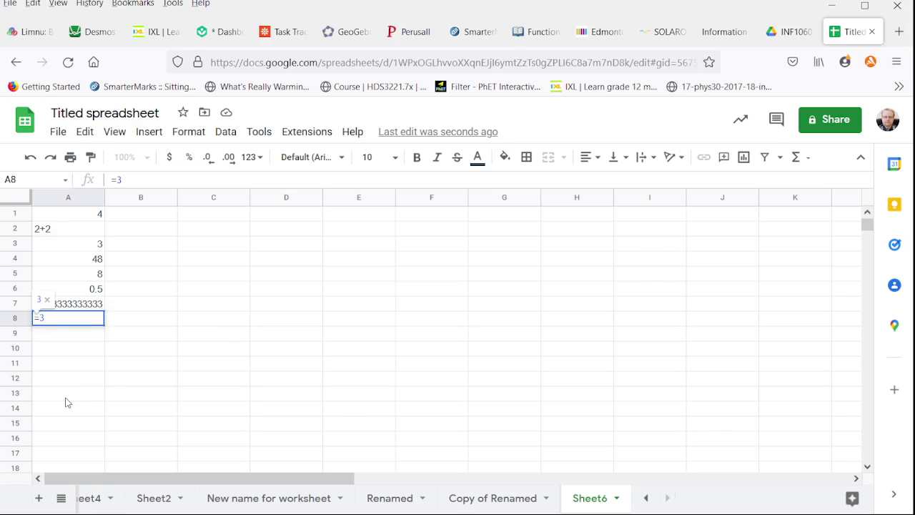
text(^)
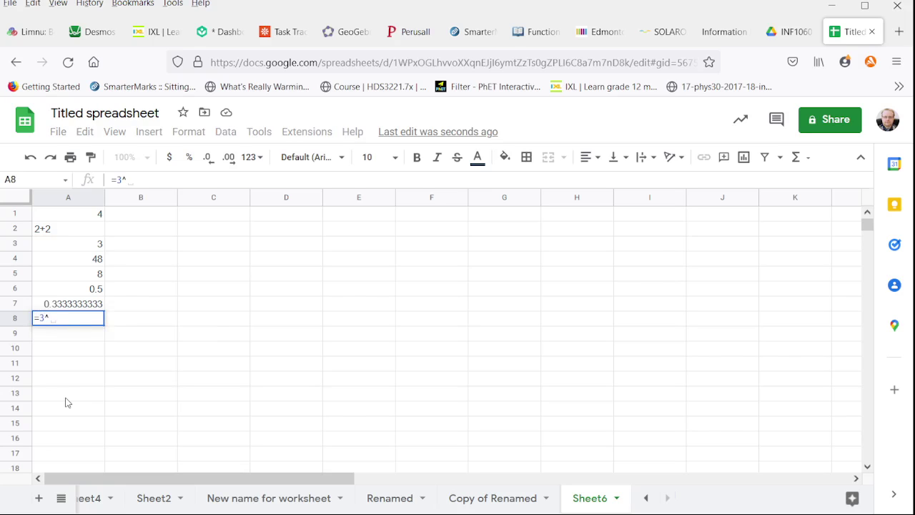
text(6)
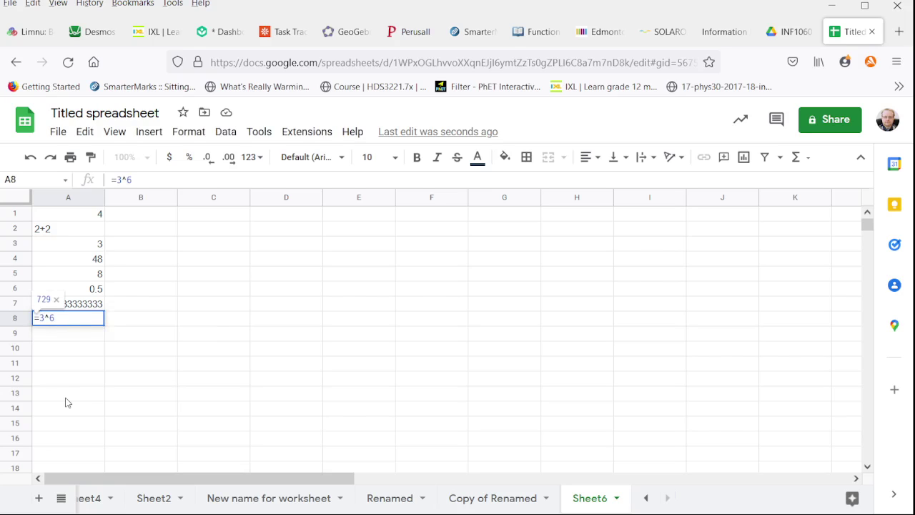
key(Return)
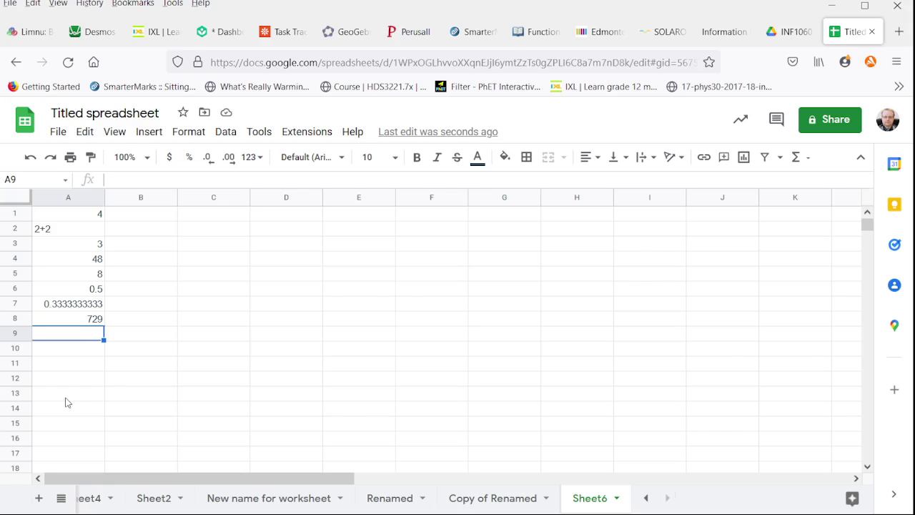
- Enter the order-of-operations formula =(1+2*3)*(4+5^2) in cell A9
text(=)
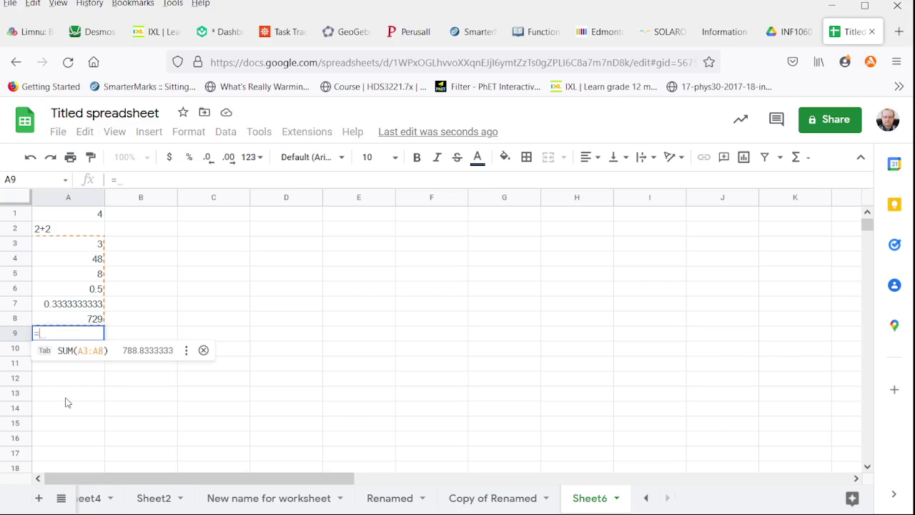
text((1)
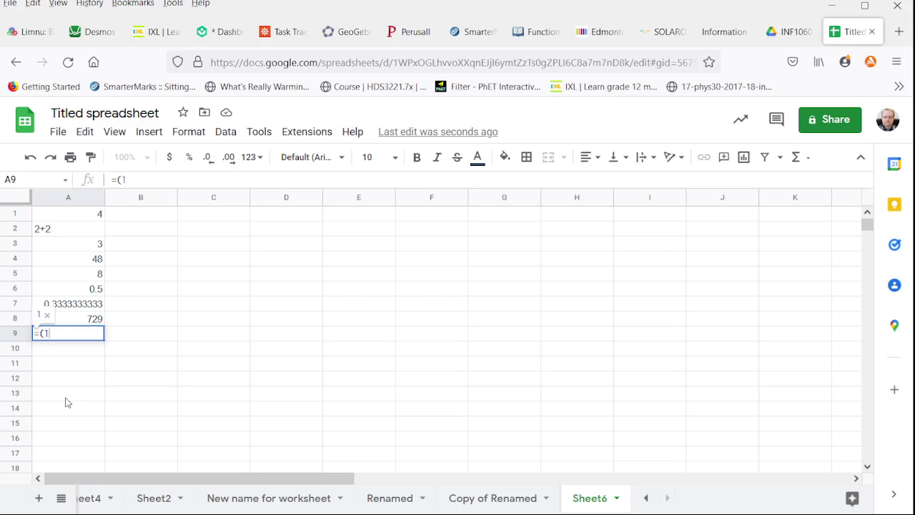
text(+2*3)/)
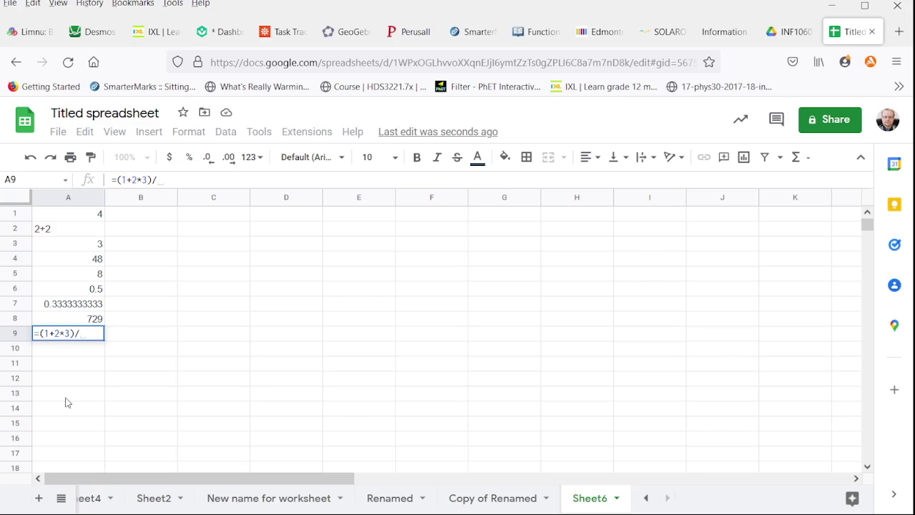
key(BackSpace)
text(*)
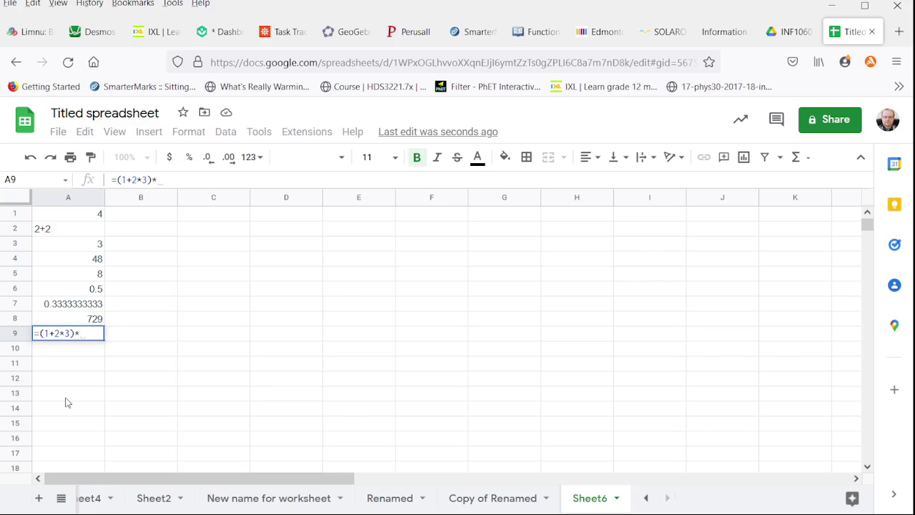
text((4)
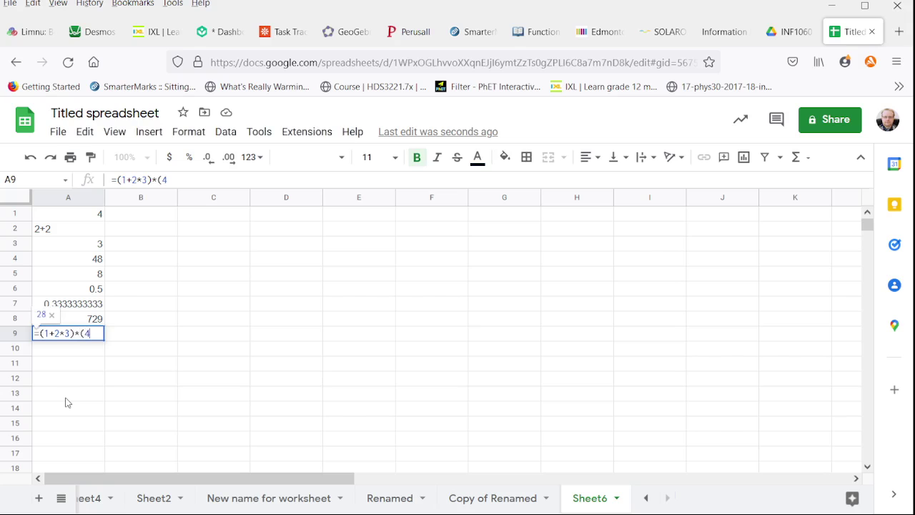
text(+)
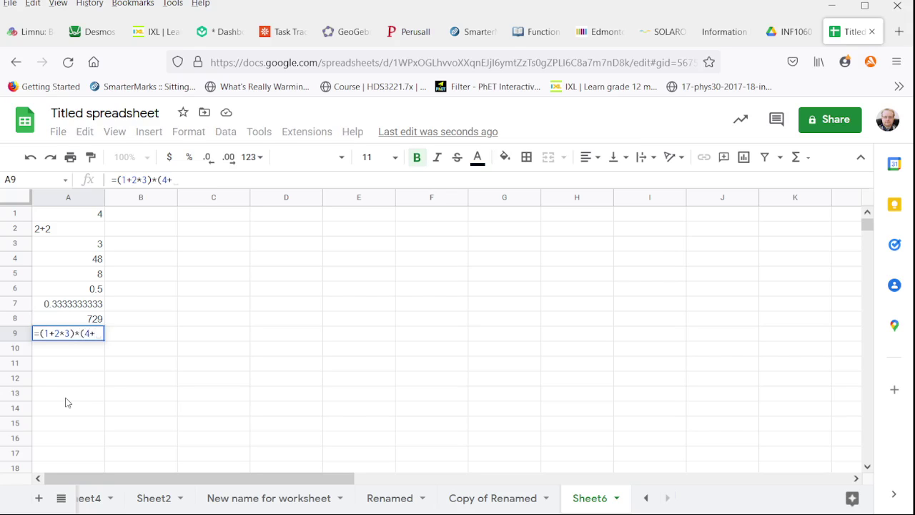
text(5^2))
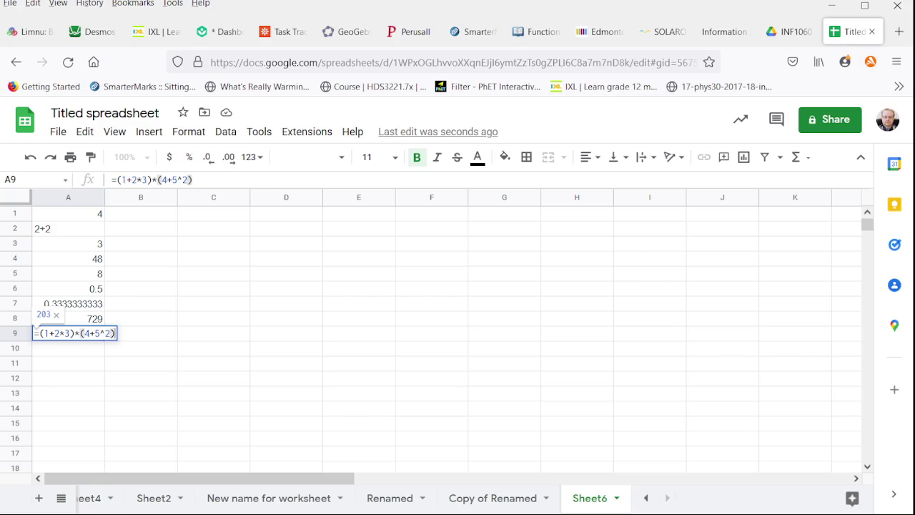
key(Return)
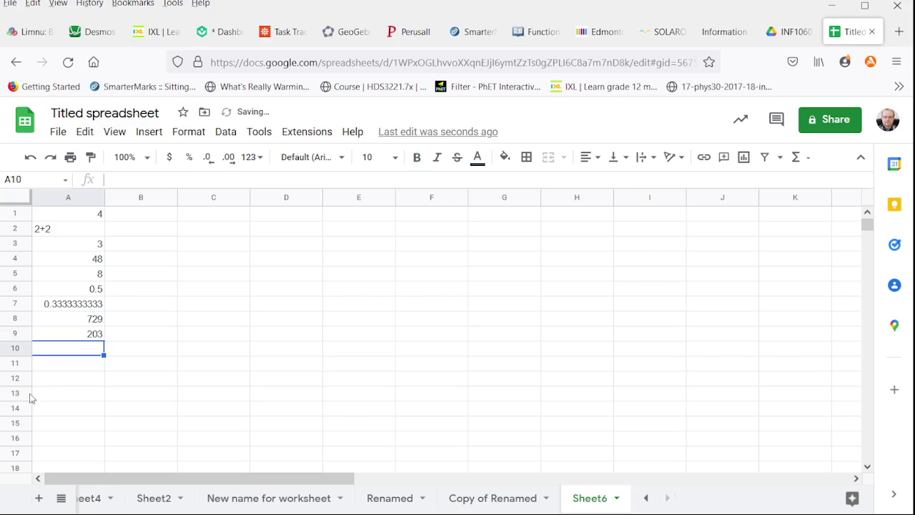
- Open the formula in cell A9 for viewing, leave it as it is, and select the empty cell A10
click(59, 333)
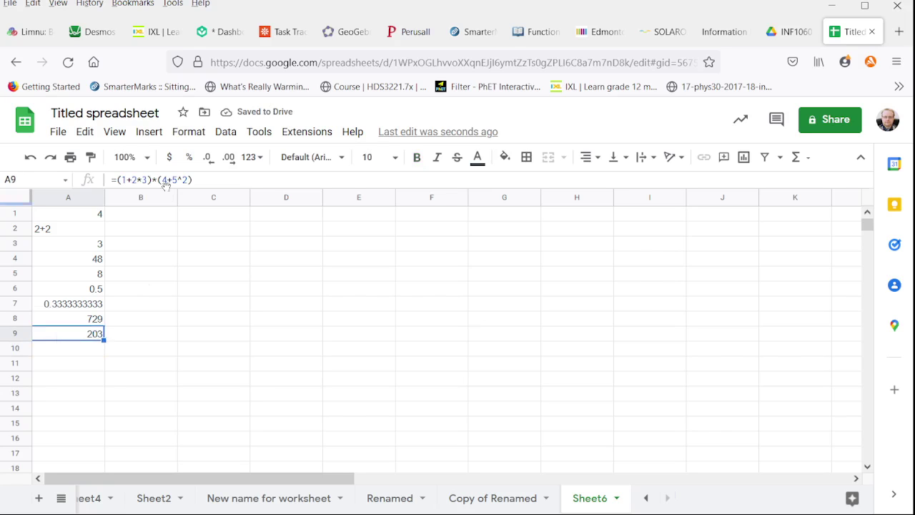
key(Return)
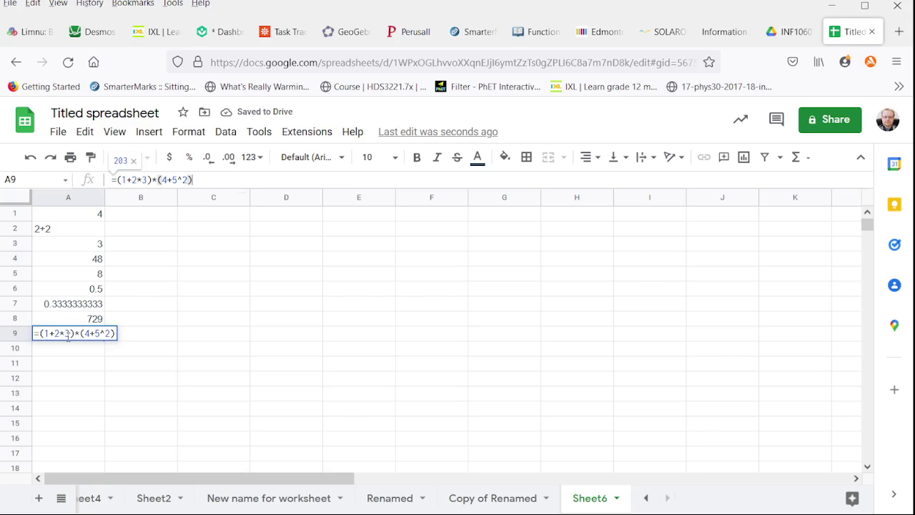
click(77, 321)
click(78, 353)
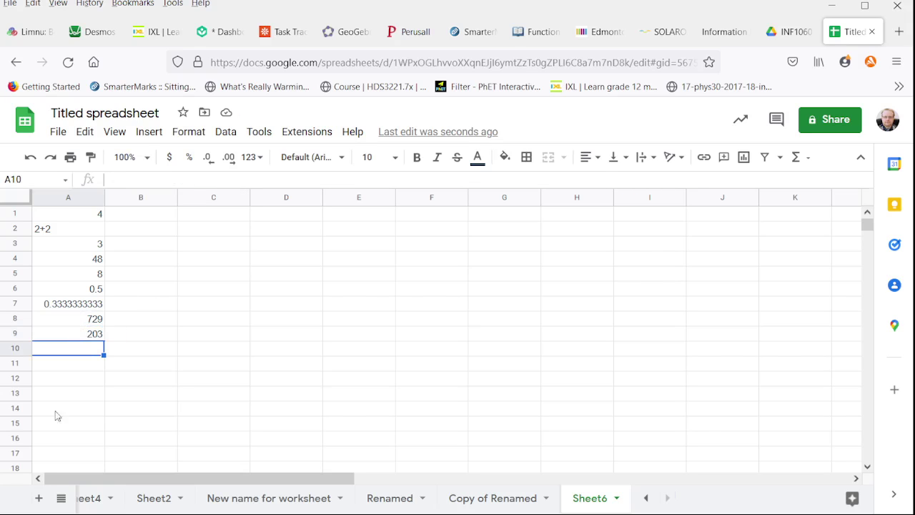
- Enter the formula =4+9 in cell A10, committing it by selecting cell B13
text(=4+9)
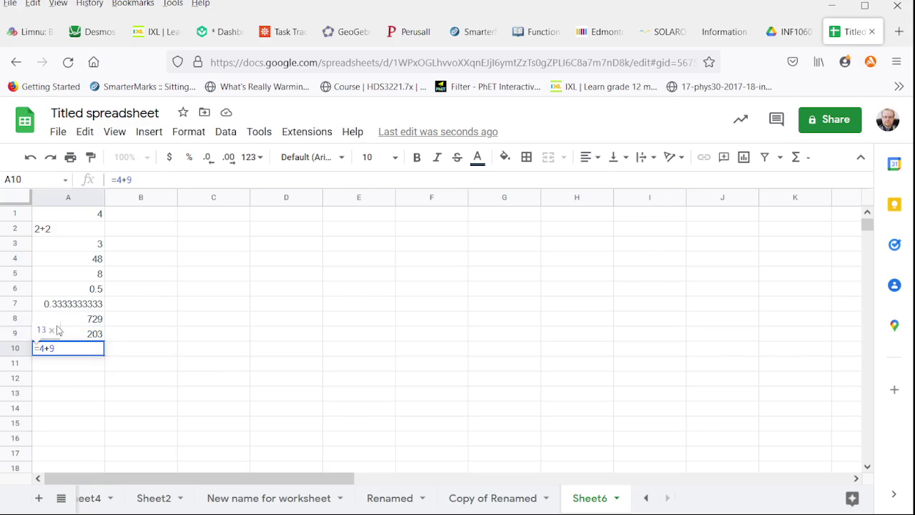
click(116, 399)
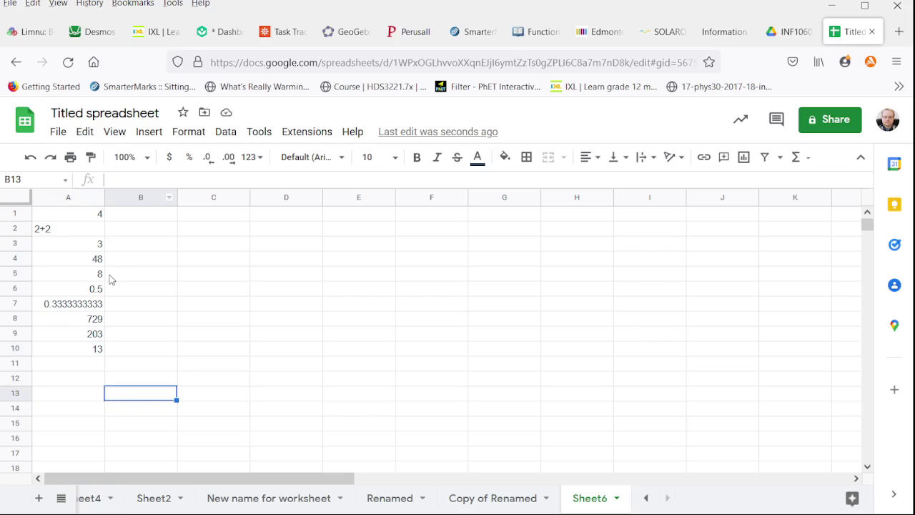
- Check the formula outcomes in the INF1060 course outline PDF and return to the Google Sheets spreadsheet
click(721, 33)
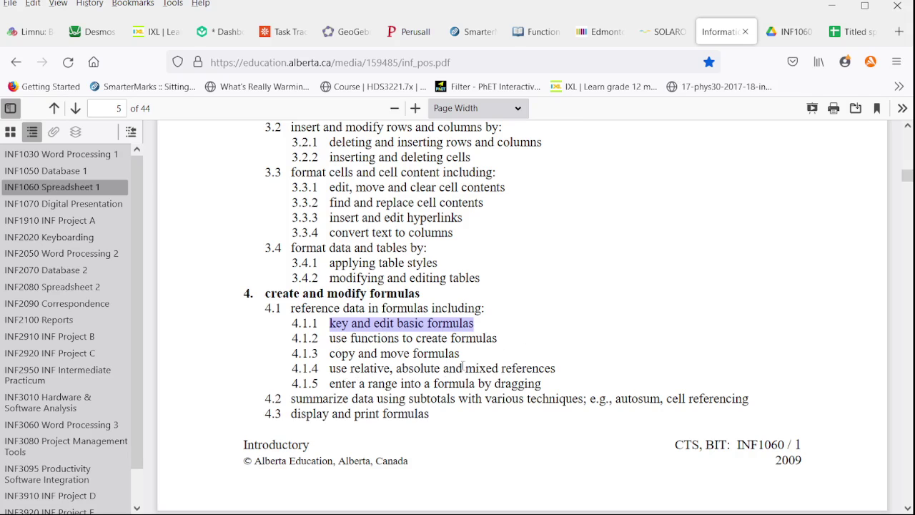
click(854, 31)
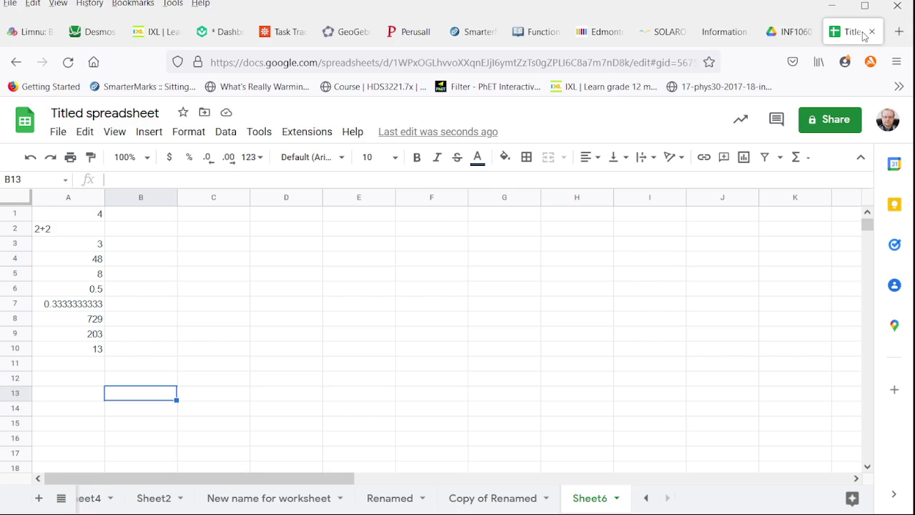